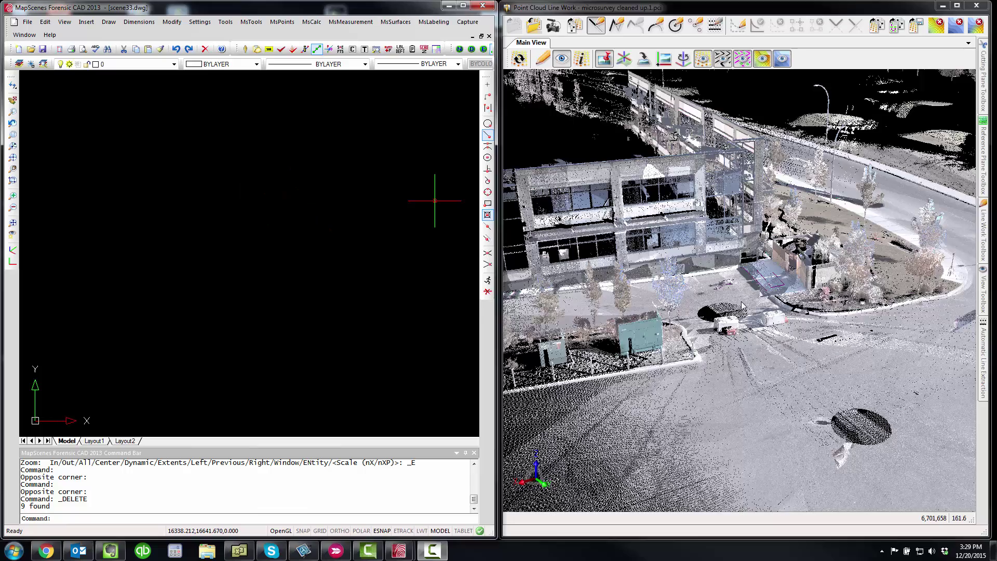
# Zoom in on the curb and reload the point cloud at full detail.
pyautogui.scroll(3, 743, 305)
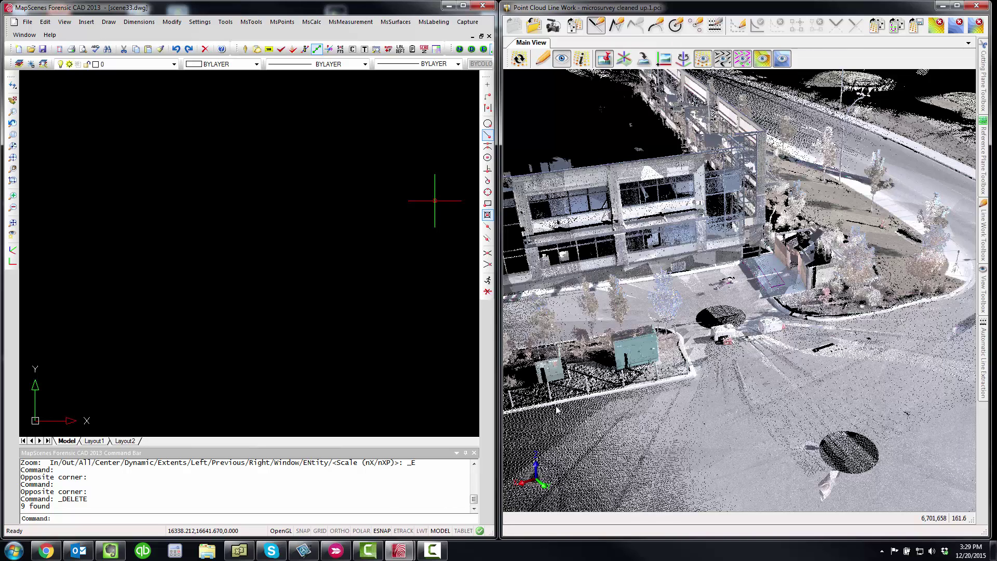
pyautogui.scroll(2, 602, 396)
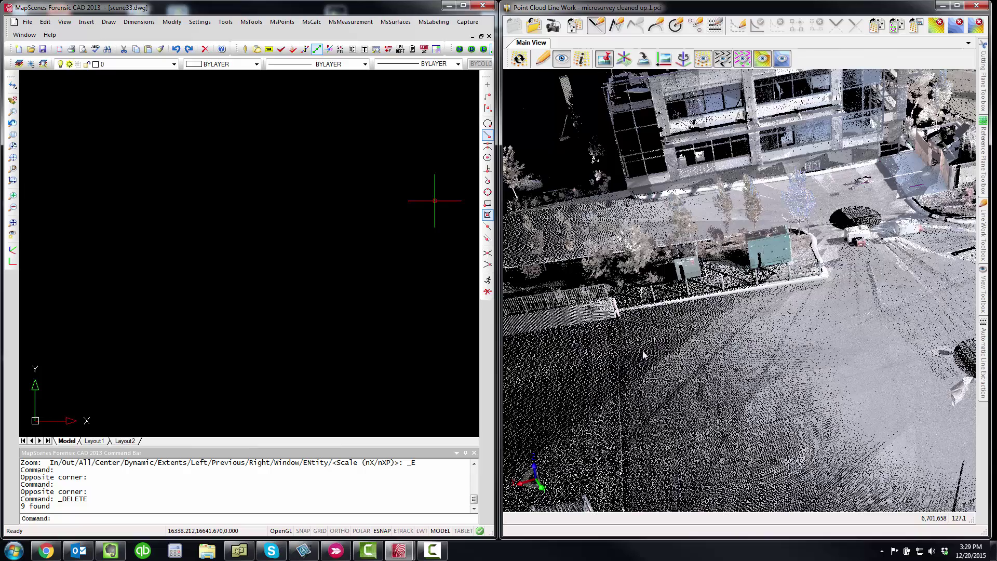
pyautogui.scroll(3, 673, 297)
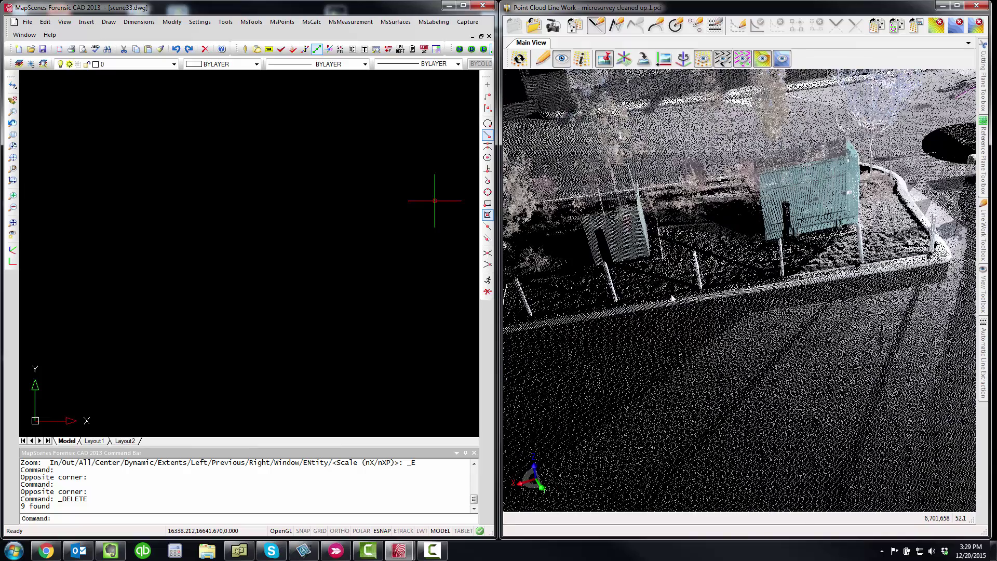
pyautogui.click(523, 60)
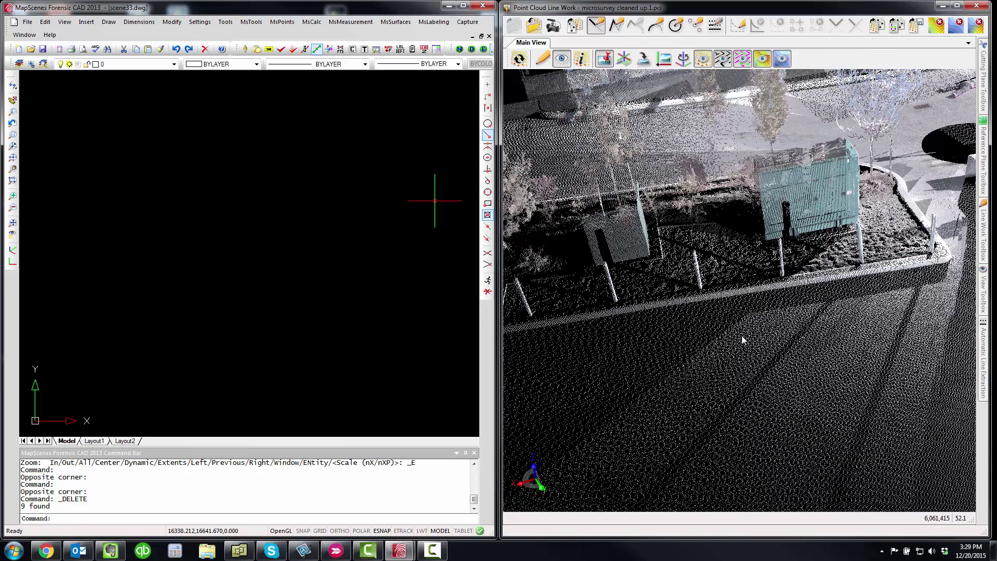
# Trace a four-point line along the curb edge, then pan the drawing to show it.
pyautogui.click(542, 59)
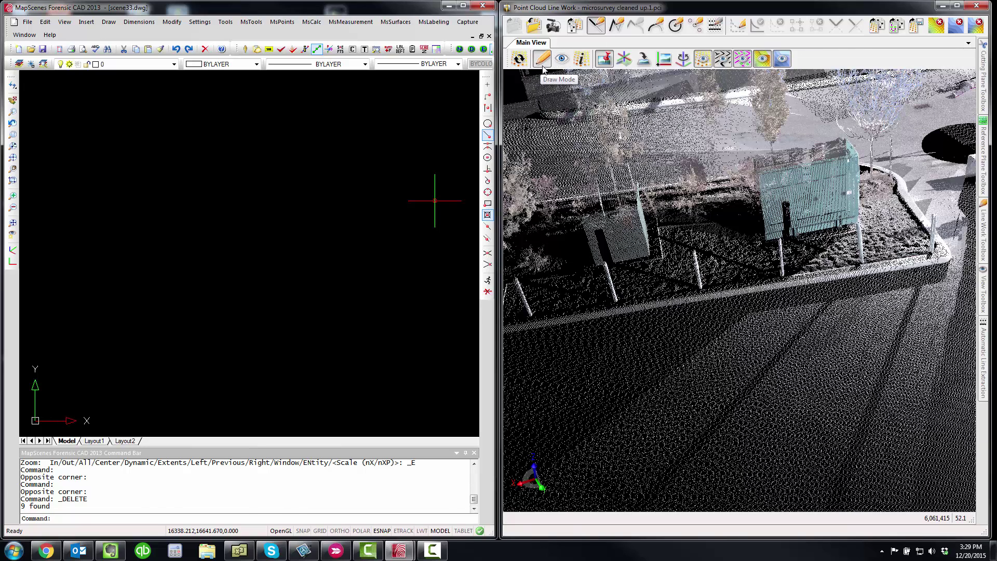
pyautogui.click(575, 322)
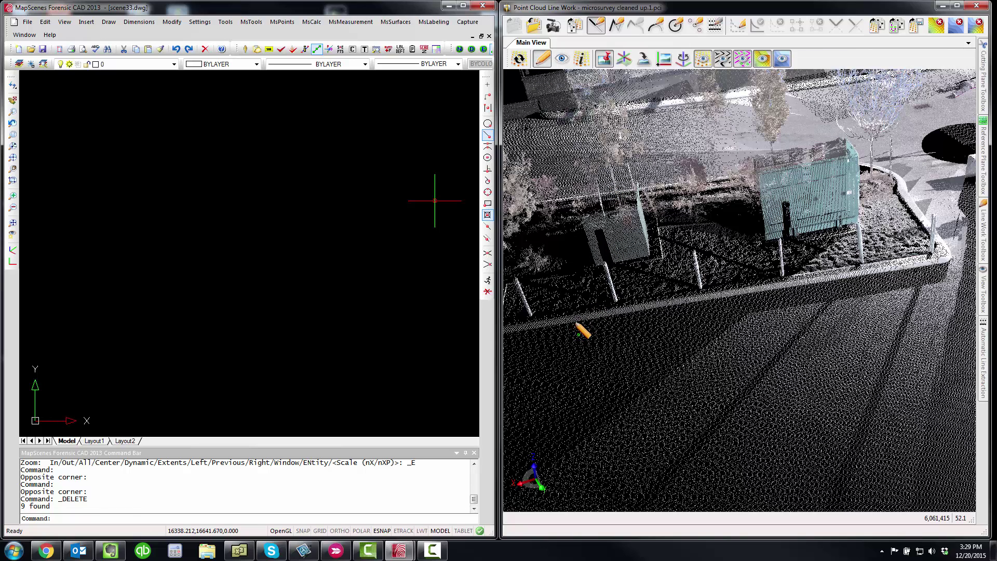
pyautogui.click(689, 303)
pyautogui.click(826, 289)
pyautogui.click(936, 267)
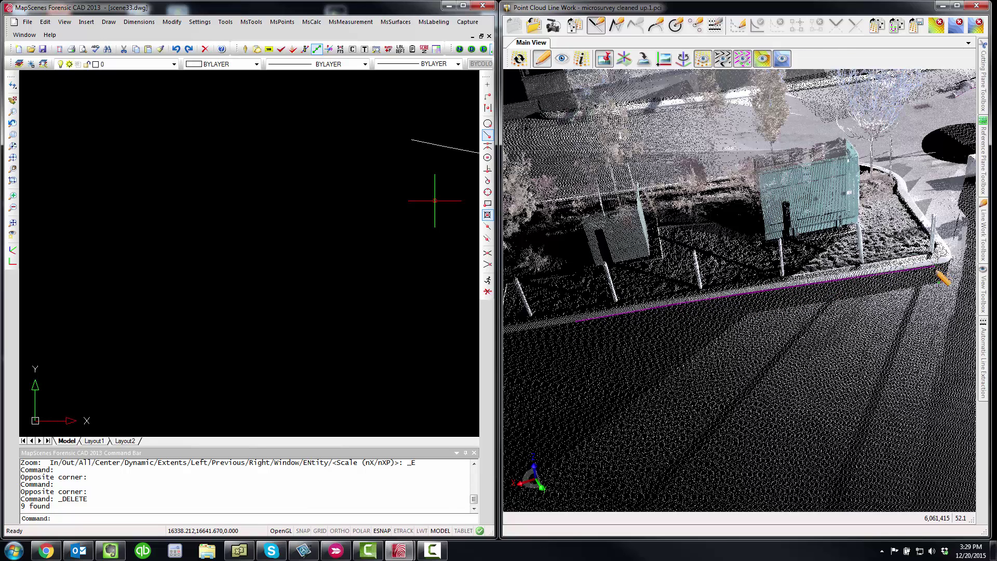
pyautogui.rightClick(929, 315)
pyautogui.moveTo(408, 214); pyautogui.dragTo(229, 266, button='middle')
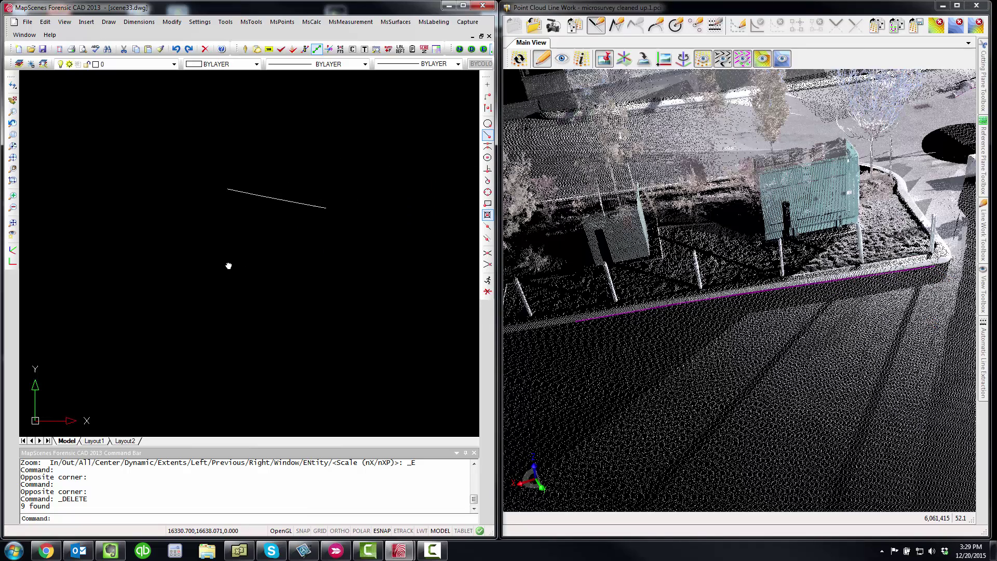
pyautogui.scroll(-1, 317, 264)
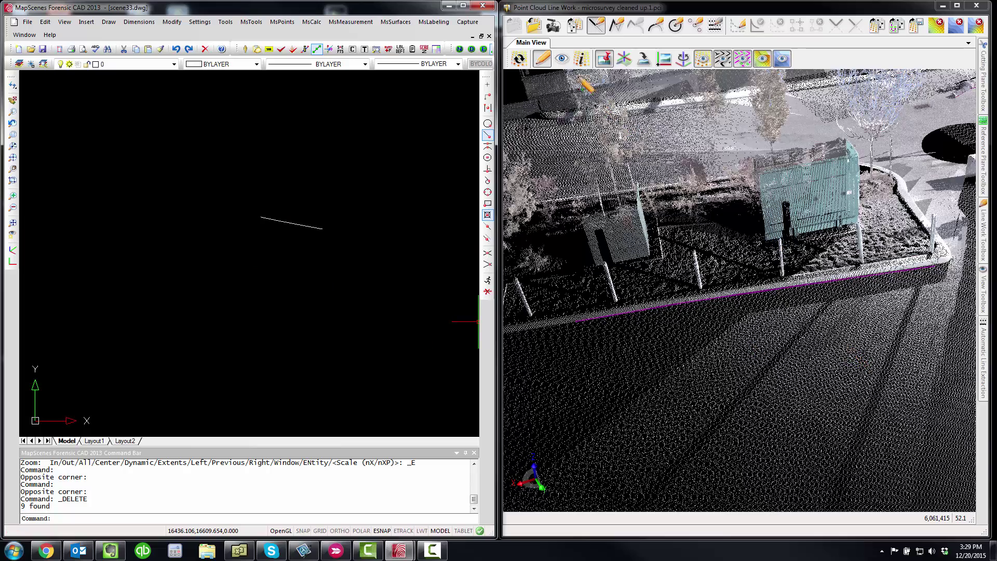
# Orbit toward the street and add a cutting cube to the point cloud.
pyautogui.click(561, 59)
pyautogui.moveTo(881, 344); pyautogui.dragTo(861, 368)
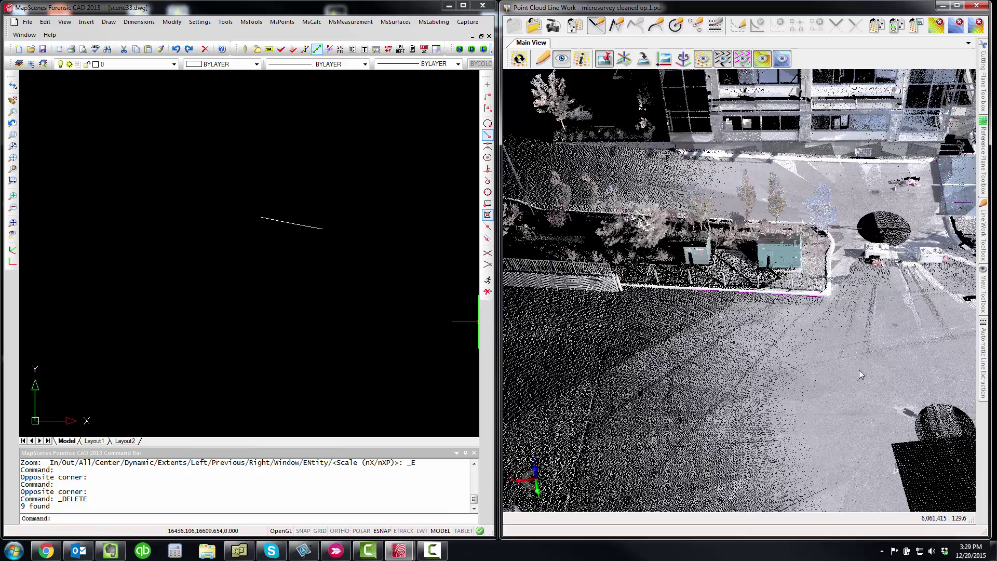
pyautogui.moveTo(716, 374); pyautogui.dragTo(707, 413)
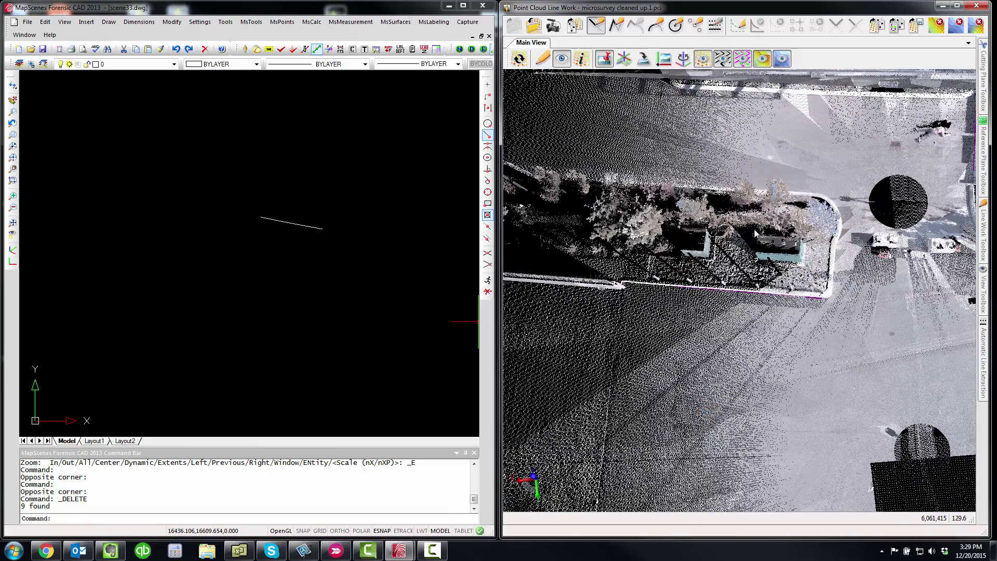
pyautogui.click(985, 73)
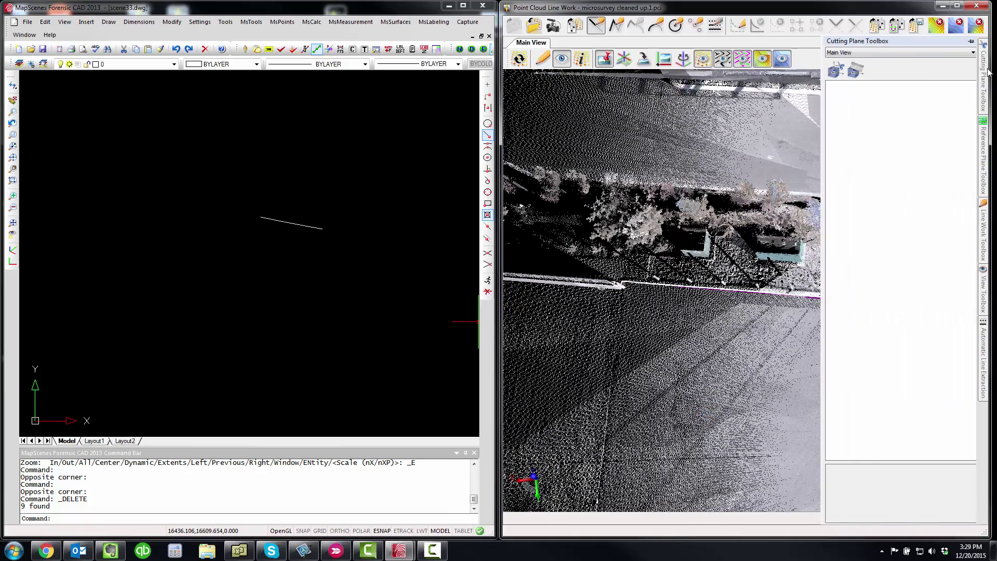
pyautogui.click(840, 72)
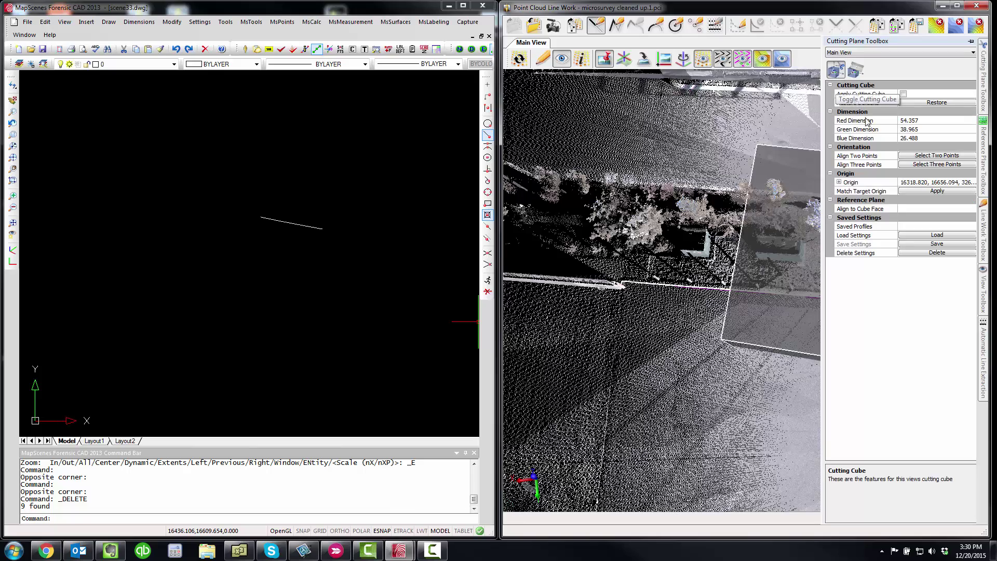
# Apply the cutting cube to clip the cloud, then orbit and tilt the clipped region.
pyautogui.moveTo(757, 416); pyautogui.dragTo(779, 405)
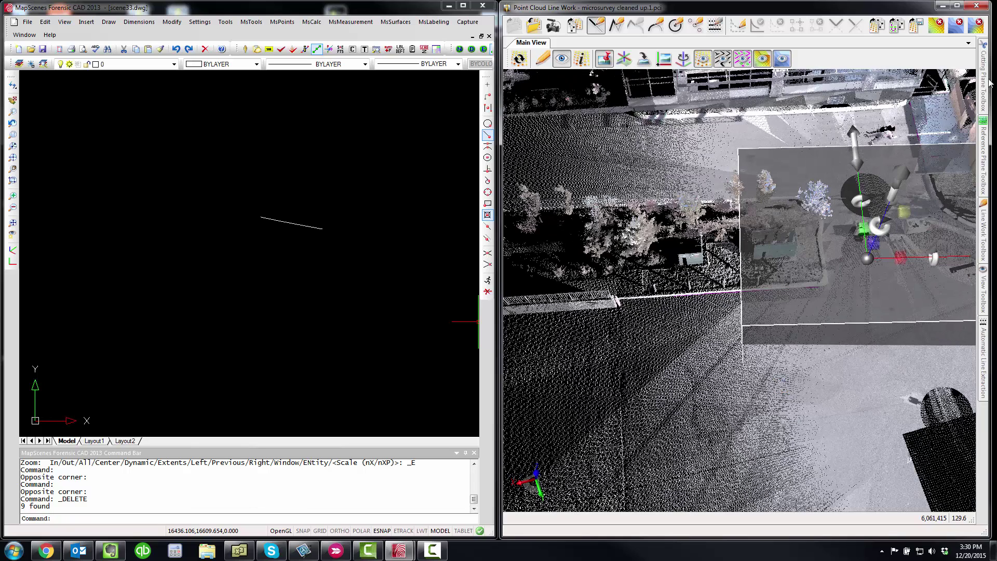
pyautogui.moveTo(987, 80)
pyautogui.click(903, 95)
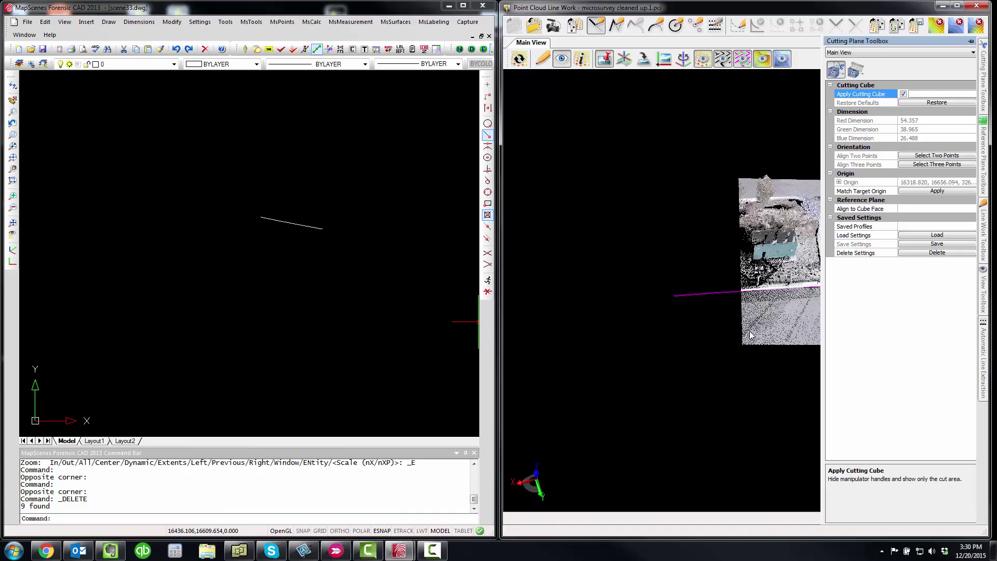
pyautogui.moveTo(799, 307)
pyautogui.mouseDown()
pyautogui.moveTo(639, 338)
pyautogui.moveTo(750, 306)
pyautogui.mouseUp()
pyautogui.moveTo(857, 285); pyautogui.dragTo(738, 350, button='middle')
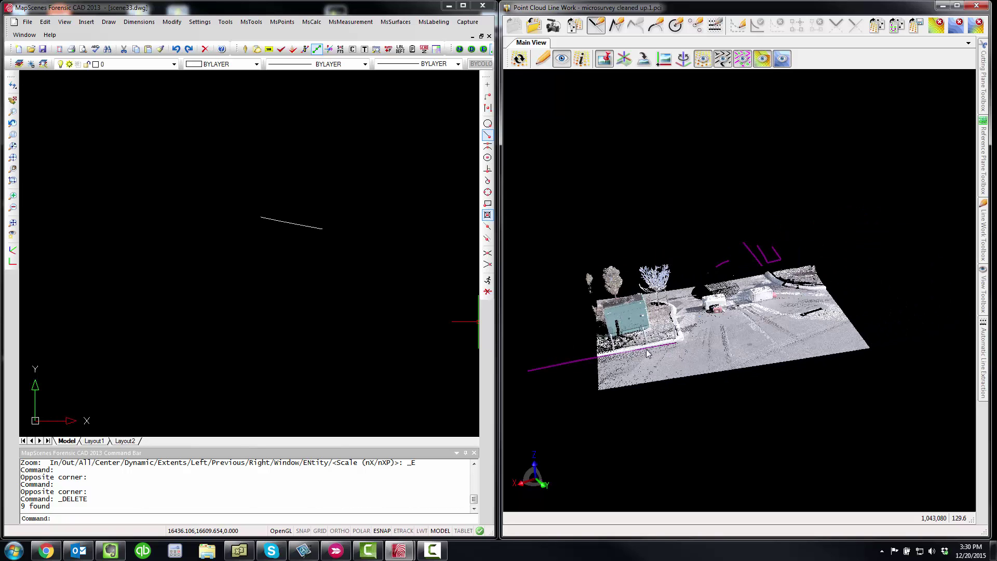
pyautogui.moveTo(675, 375)
pyautogui.mouseDown()
pyautogui.moveTo(670, 390)
pyautogui.moveTo(667, 351)
pyautogui.mouseUp()
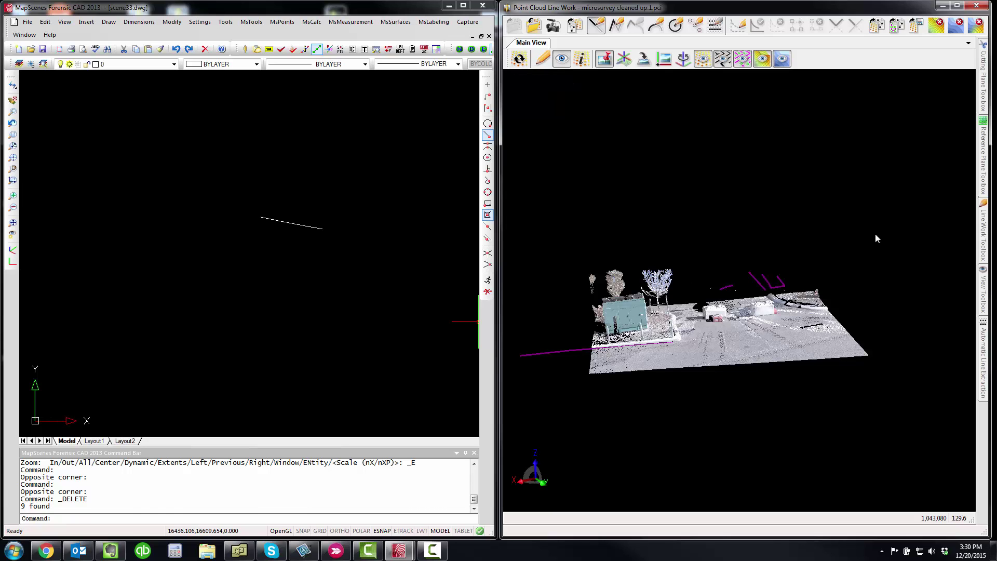
# Turn off the cutting cube, refresh the full cloud and orbit to view the body.
pyautogui.click(983, 86)
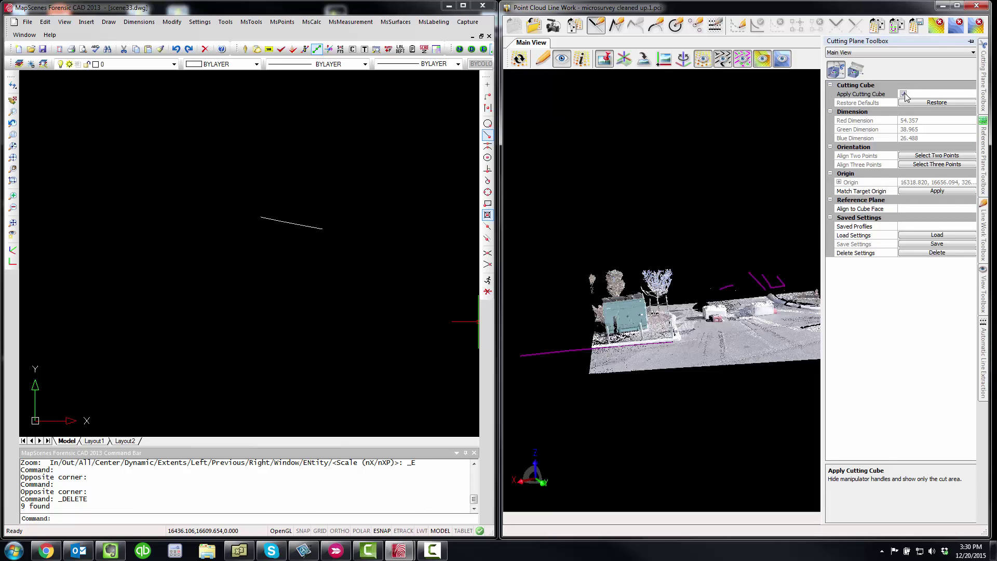
pyautogui.click(836, 70)
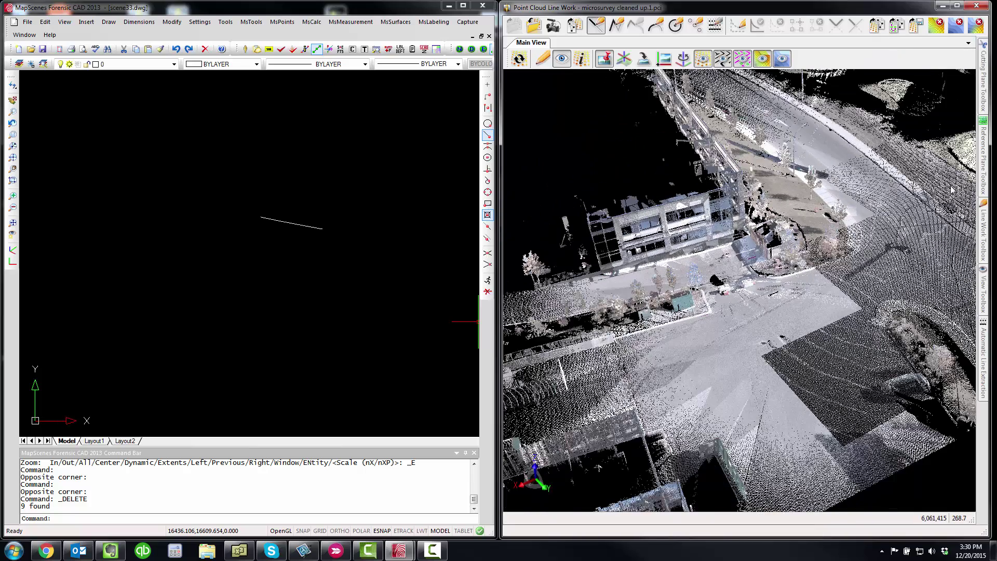
pyautogui.click(519, 60)
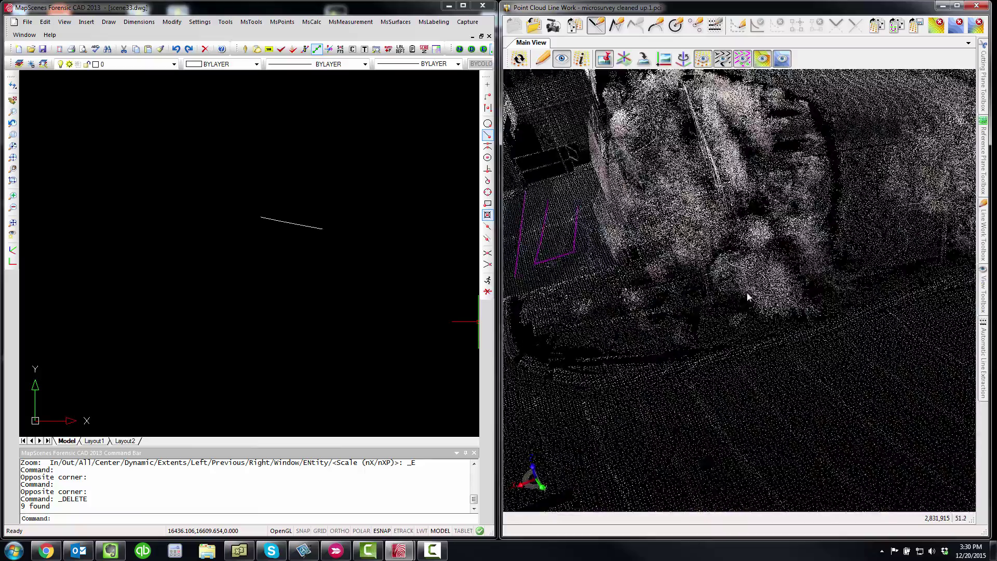
pyautogui.moveTo(563, 256); pyautogui.dragTo(812, 283, button='middle')
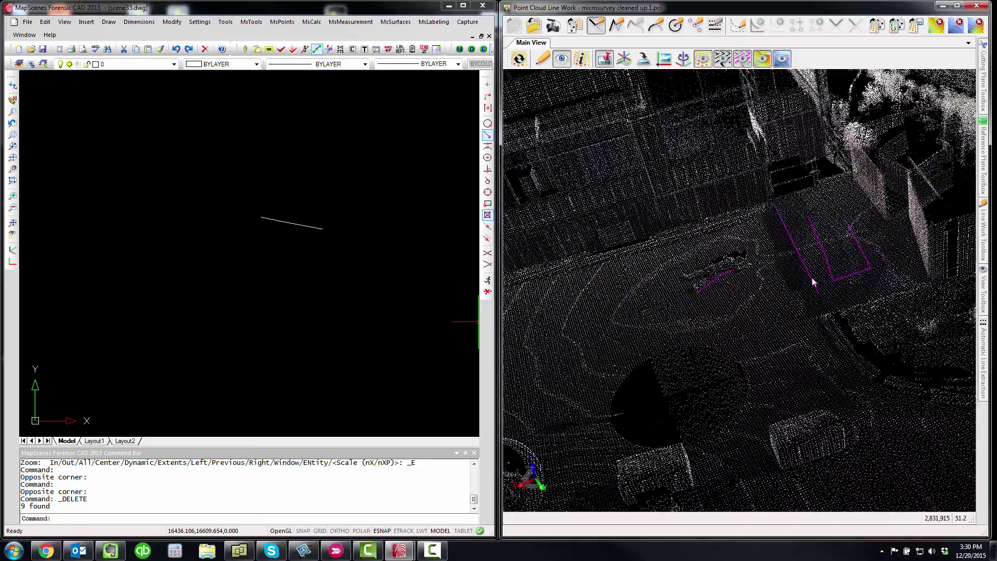
pyautogui.scroll(3, 723, 274)
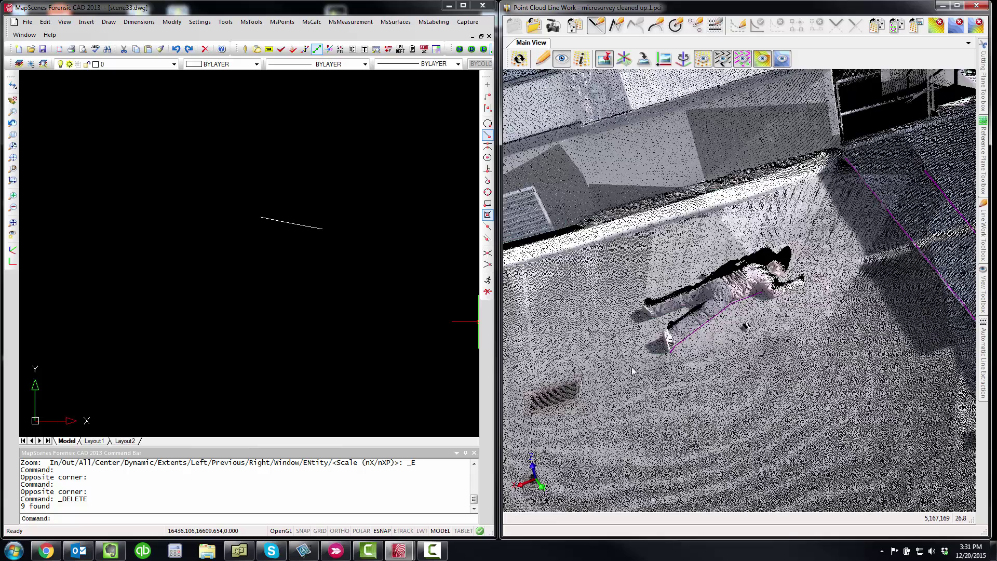
pyautogui.moveTo(633, 370); pyautogui.dragTo(645, 325, button='middle')
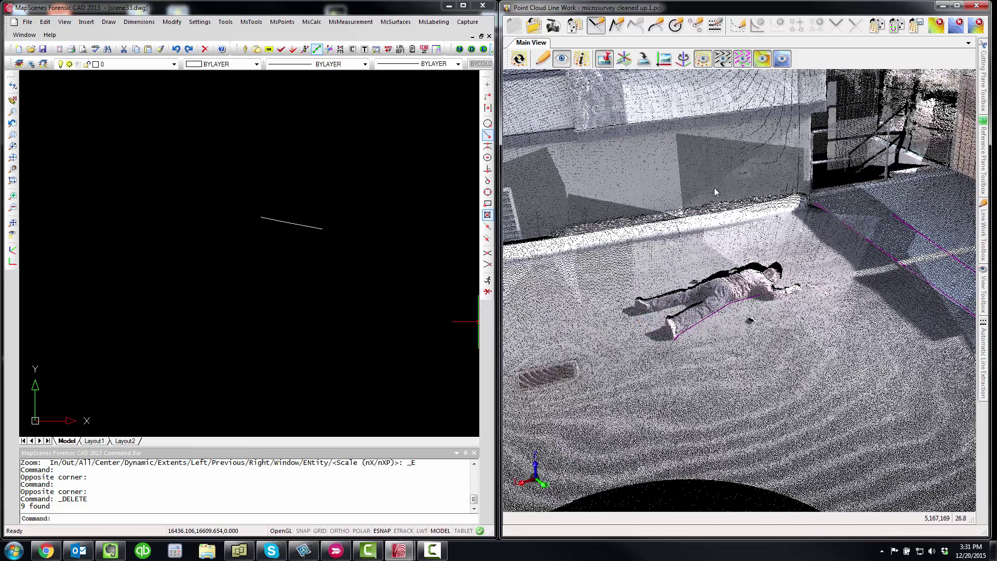
# Close Point Cloud Line Work, exit CAD without saving scene33.dwg, and launch IMS Map360.
pyautogui.click(976, 5)
pyautogui.click(483, 5)
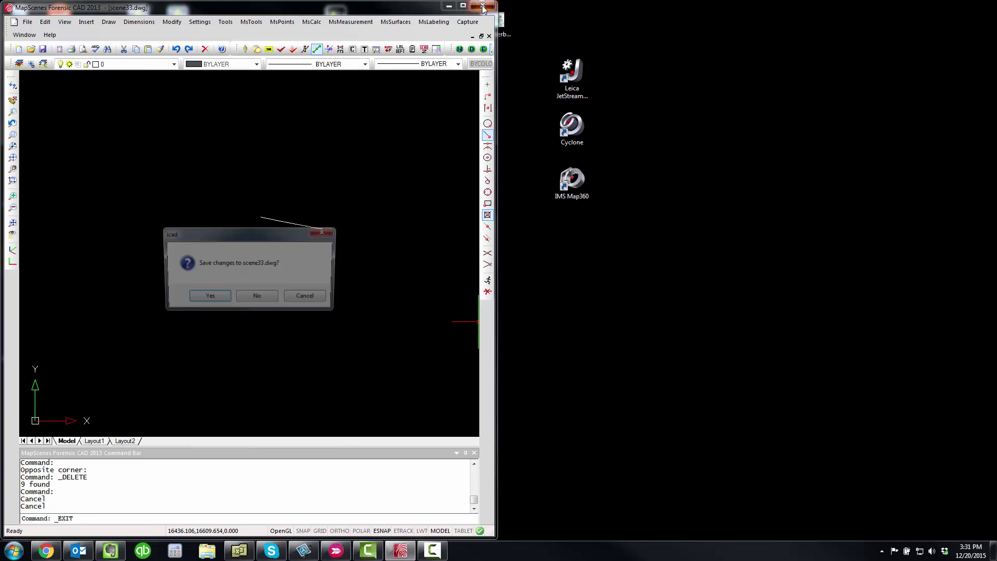
pyautogui.click(259, 298)
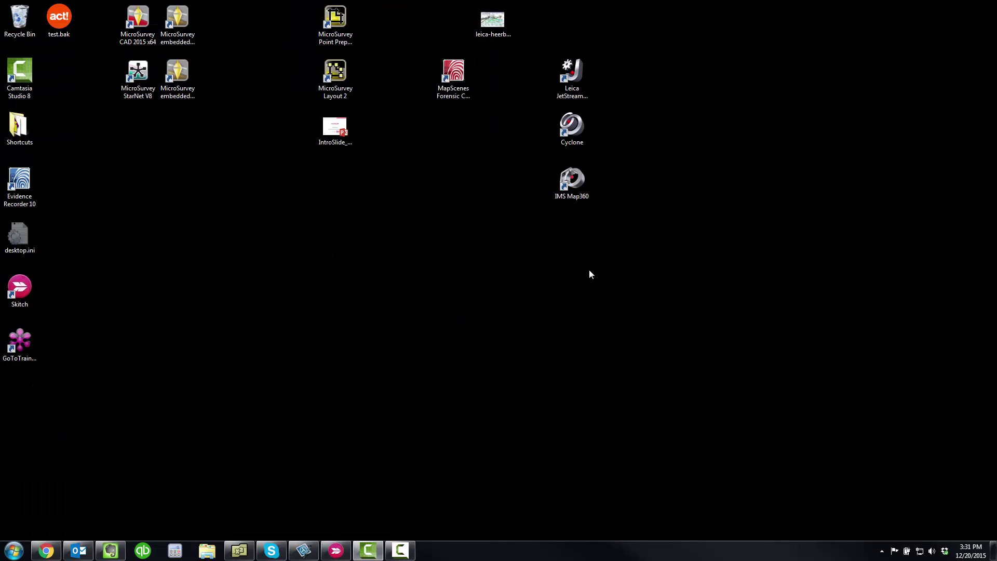
pyautogui.doubleClick(573, 182)
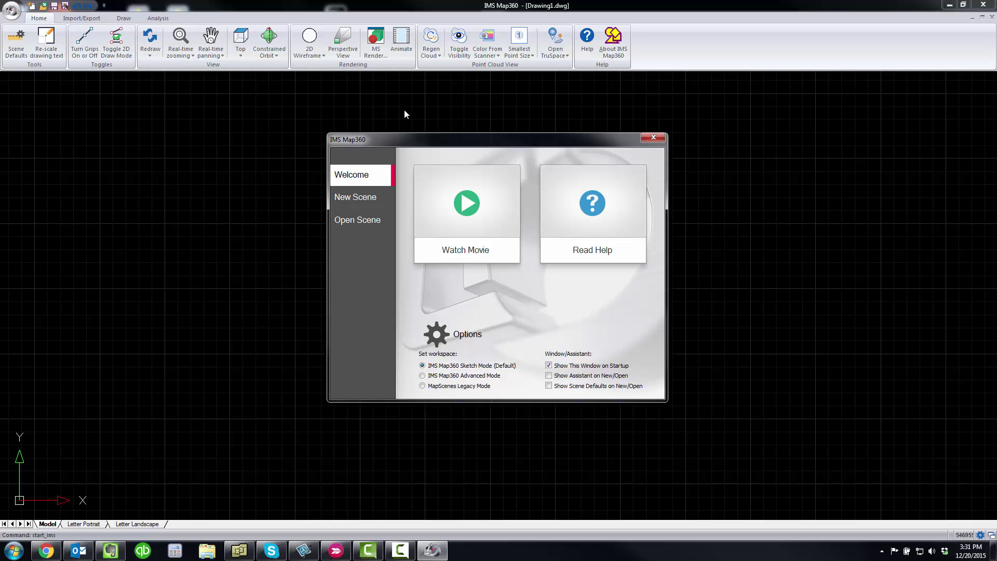
# Choose New Scene in the IMS Map360 Welcome dialog.
pyautogui.click(359, 201)
# Import the MicroSurvey Mock Crime Scene JetStream project into scene98.dwg in feet.
pyautogui.click(503, 386)
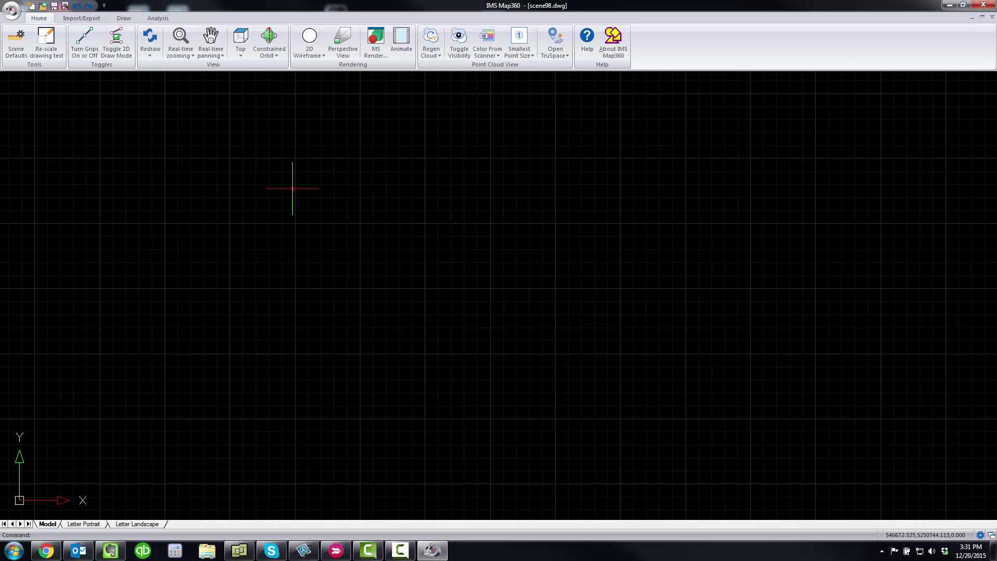
pyautogui.click(90, 19)
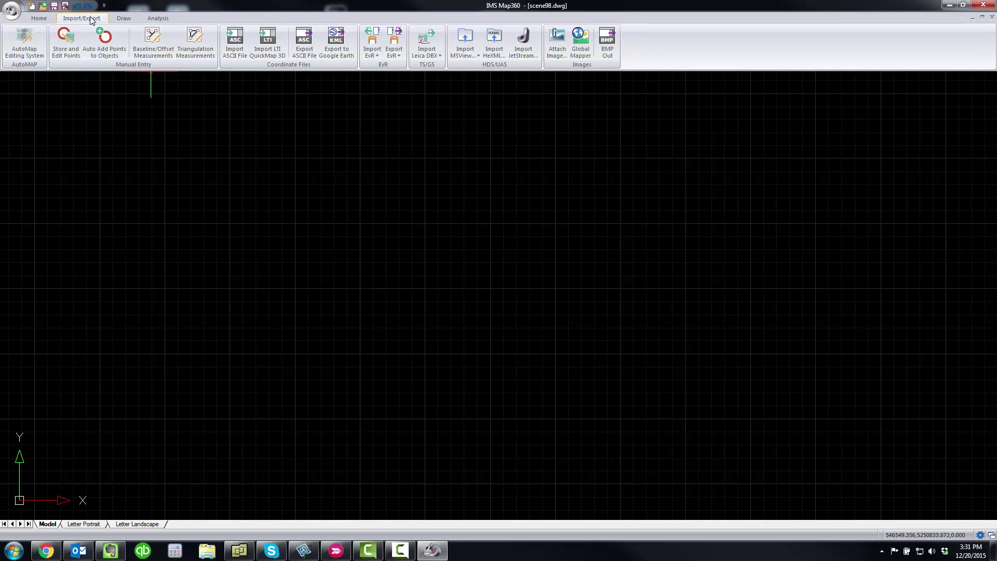
pyautogui.click(523, 39)
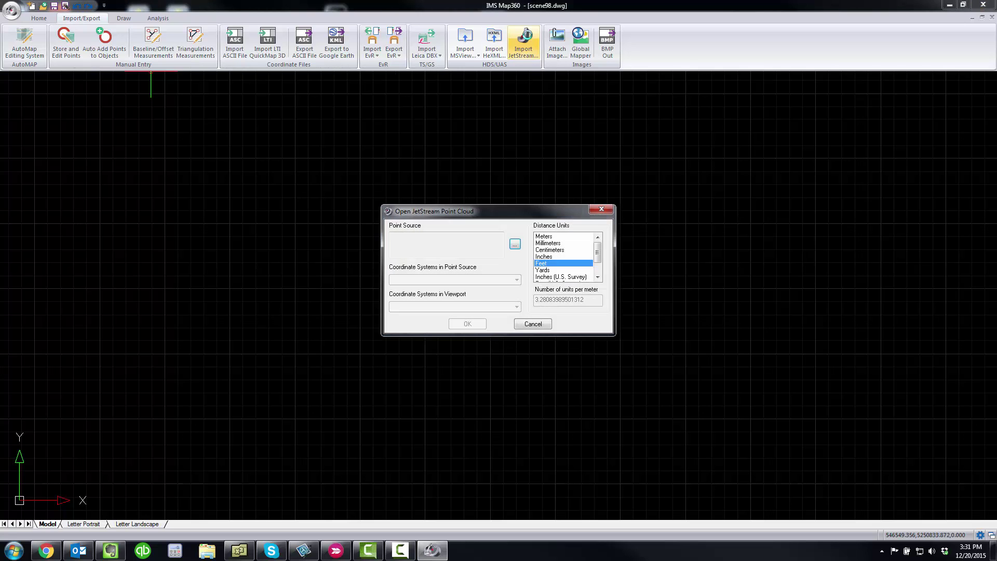
pyautogui.click(515, 245)
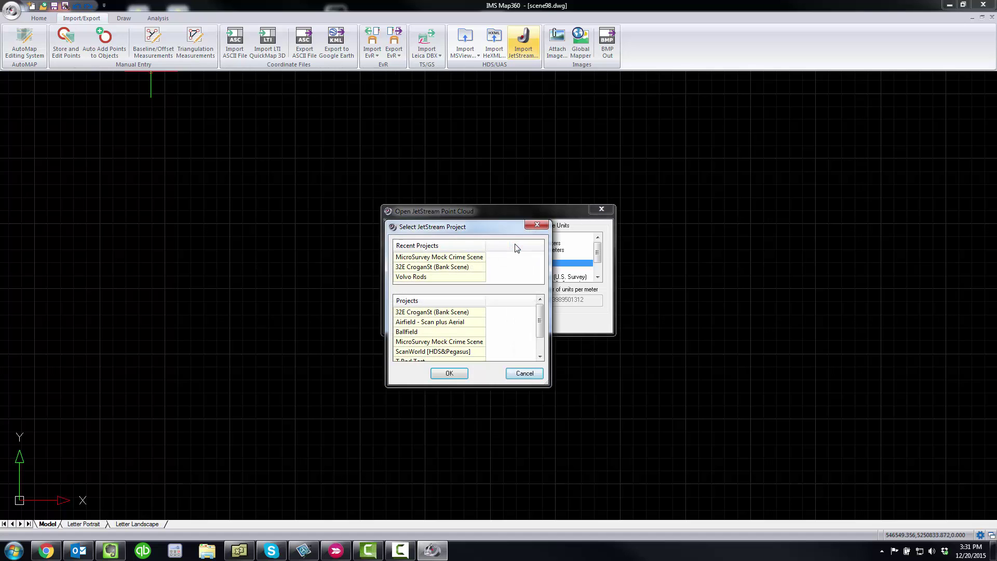
pyautogui.click(441, 258)
pyautogui.click(449, 374)
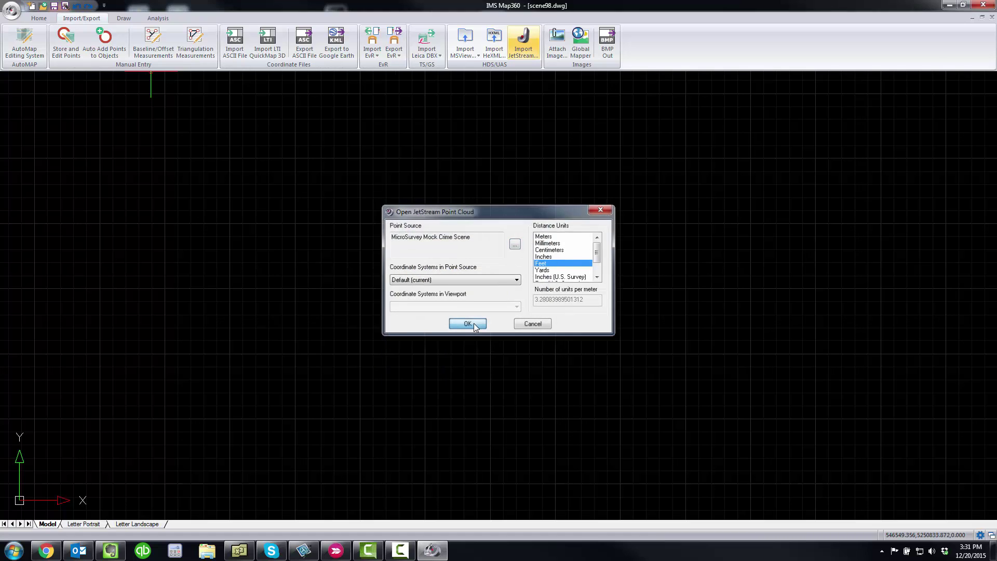
pyautogui.click(467, 324)
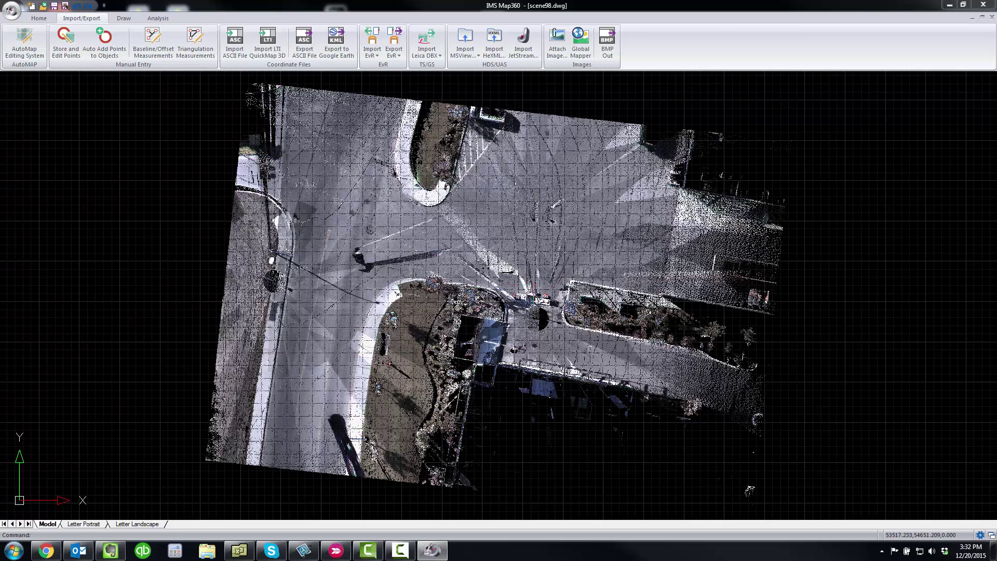
# Tilt and orbit the cloud into 3D, then zoom onto the body in the street and back out.
pyautogui.keyDown('shift'); pyautogui.moveTo(532, 306); pyautogui.dragTo(546, 224, button='middle'); pyautogui.keyUp('shift')
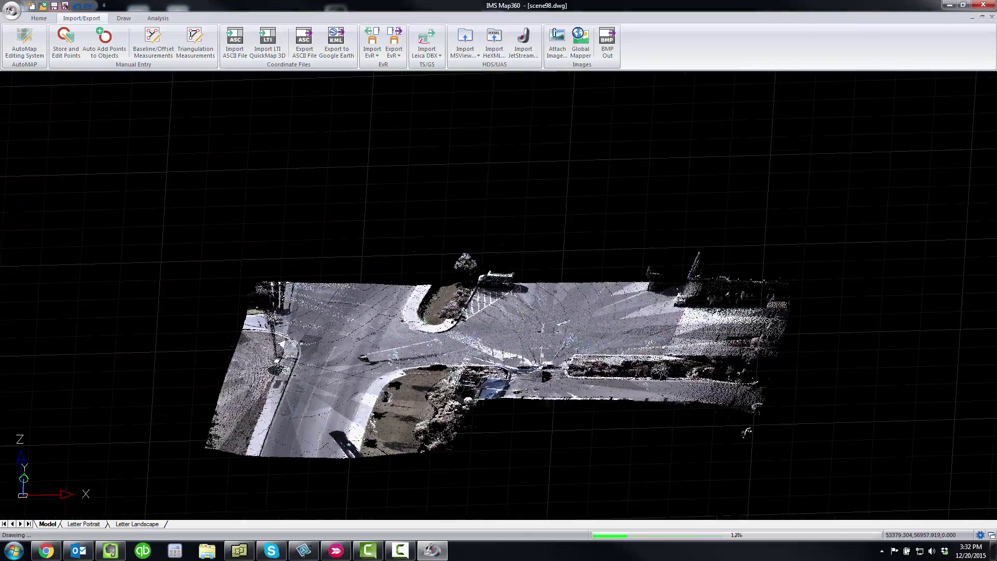
pyautogui.keyDown('shift'); pyautogui.moveTo(496, 443); pyautogui.dragTo(852, 423, button='middle'); pyautogui.keyUp('shift')
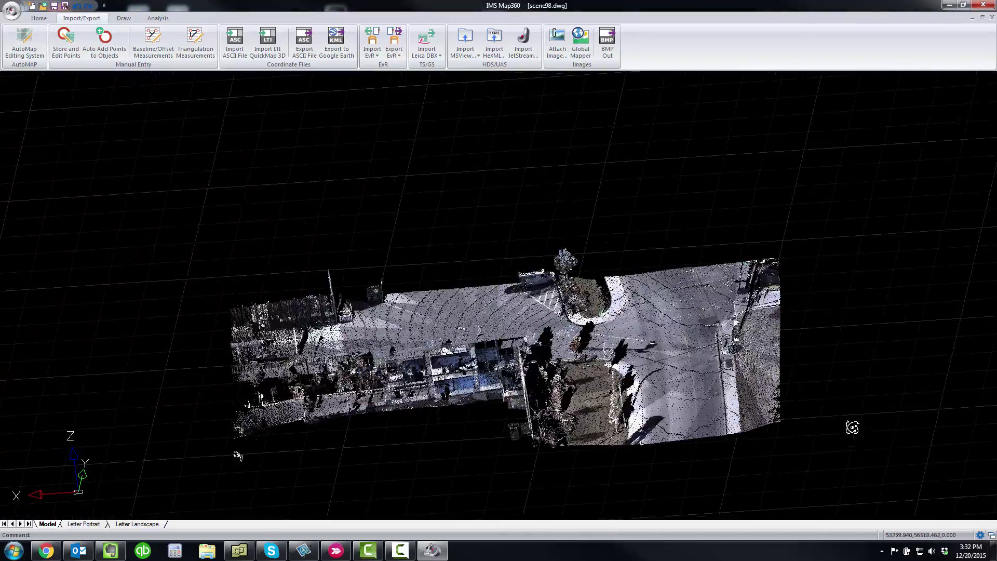
pyautogui.keyDown('shift'); pyautogui.moveTo(238, 455); pyautogui.dragTo(574, 415, button='middle'); pyautogui.keyUp('shift')
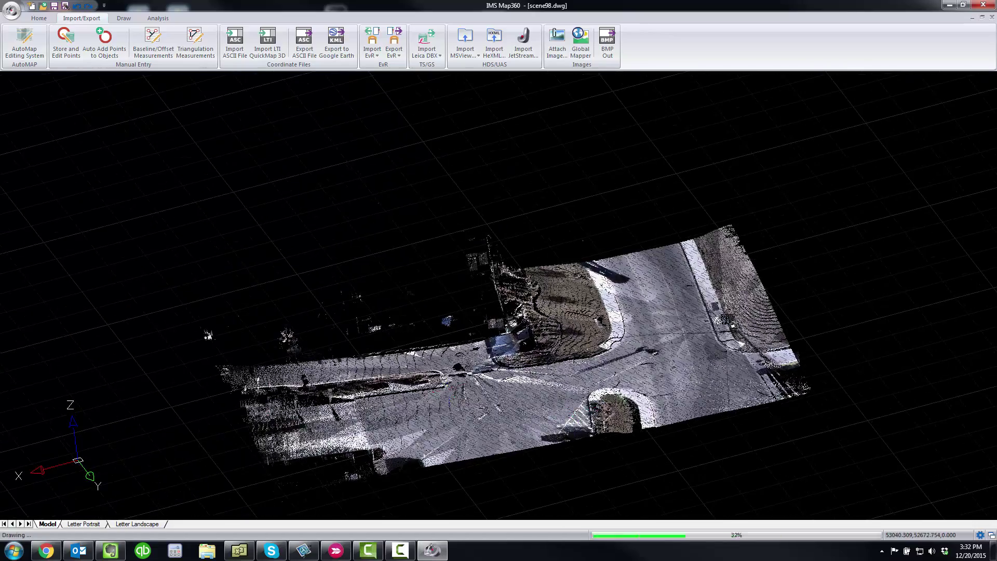
pyautogui.scroll(5, 447, 363)
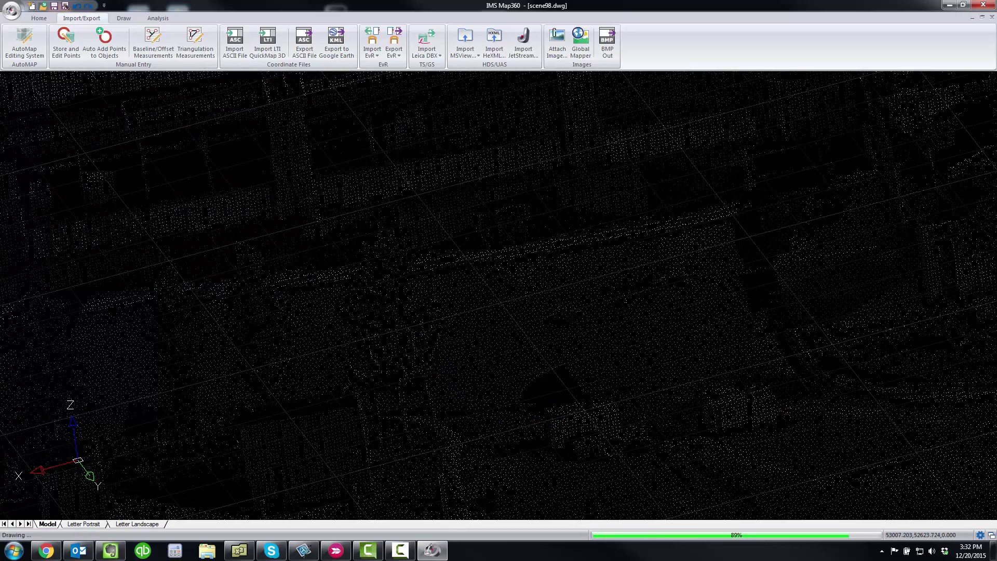
pyautogui.scroll(-5, 447, 364)
pyautogui.scroll(4, 667, 279)
pyautogui.scroll(2, 667, 279)
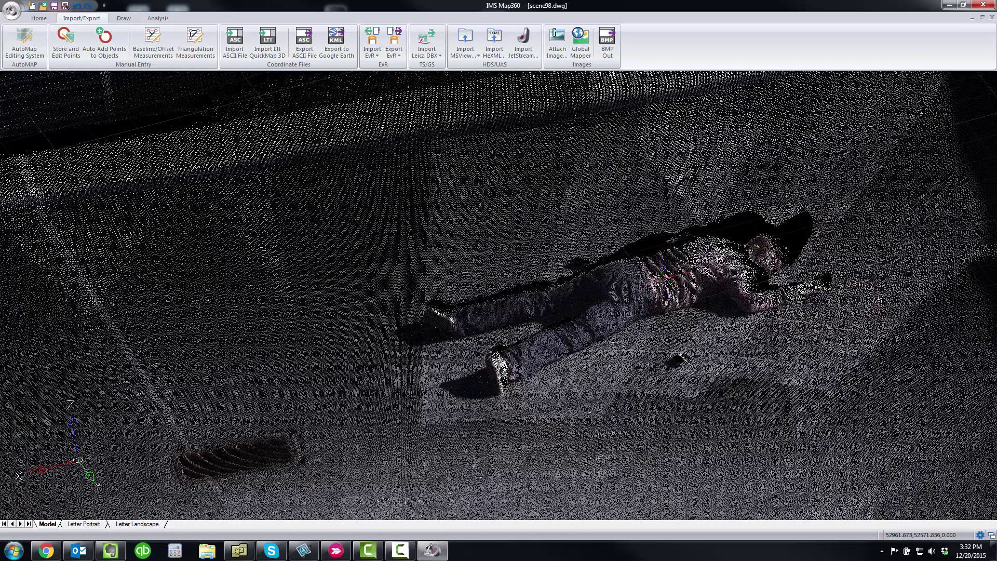
pyautogui.scroll(-2, 675, 306)
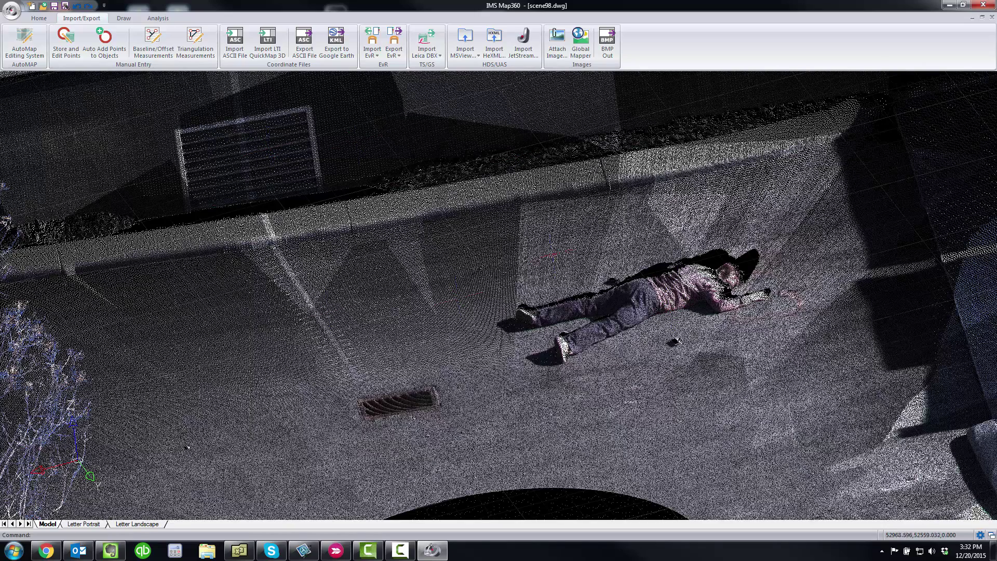
pyautogui.scroll(-2, 680, 331)
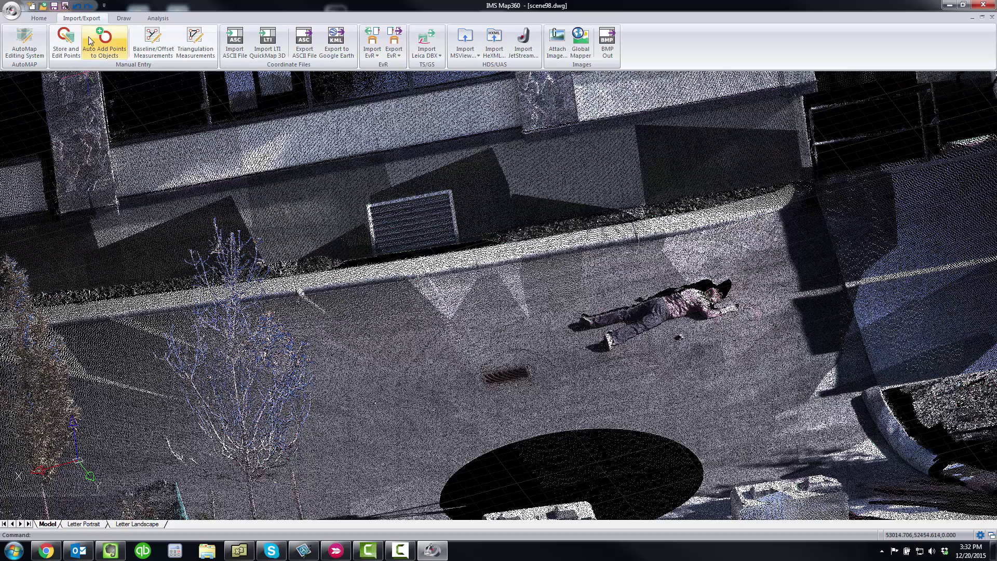
# On the Draw tab, pan, zoom and orbit to an overview of the whole street.
pyautogui.click(131, 19)
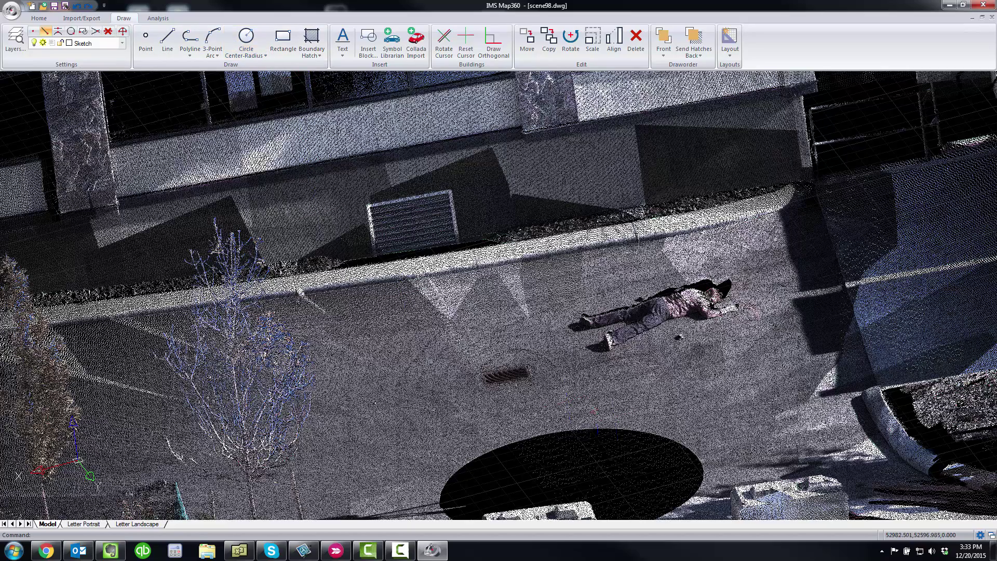
pyautogui.moveTo(639, 392); pyautogui.dragTo(545, 366, button='middle')
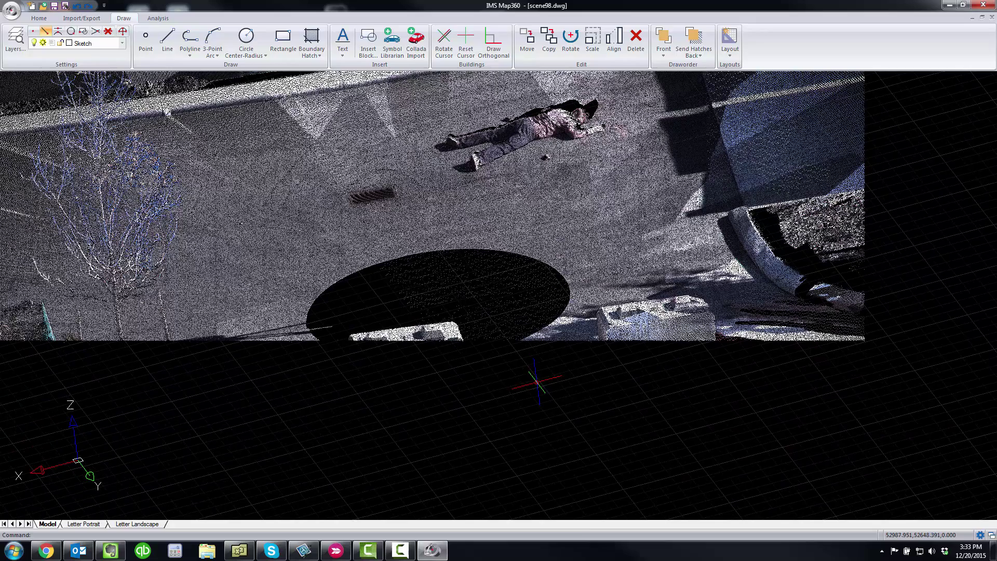
pyautogui.scroll(-5, 538, 382)
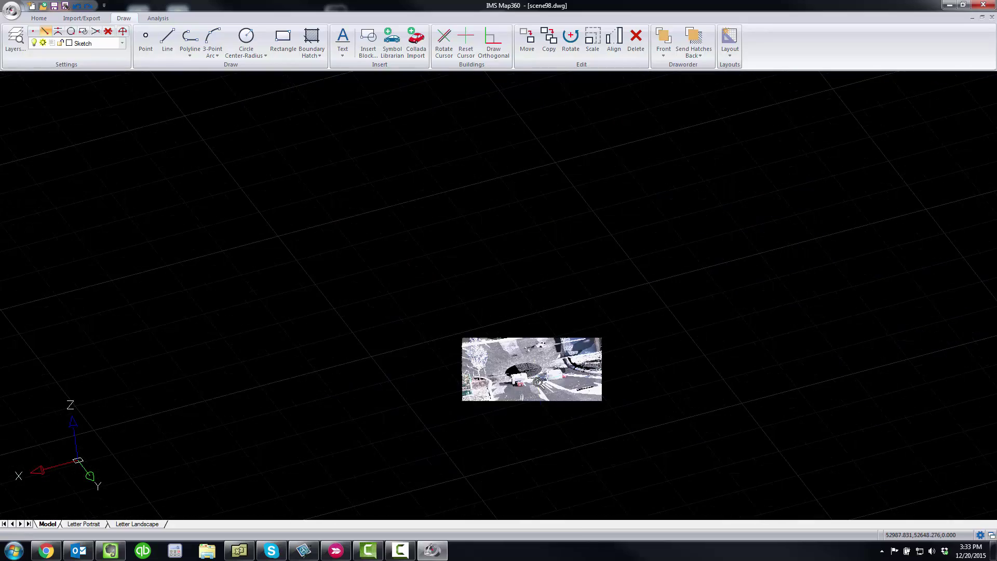
pyautogui.scroll(5, 537, 381)
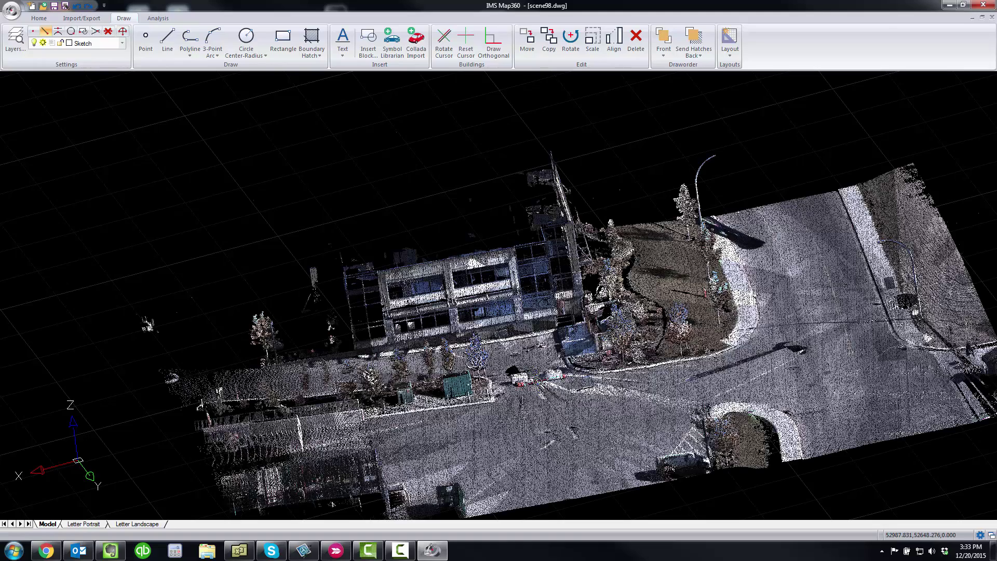
pyautogui.press('super')
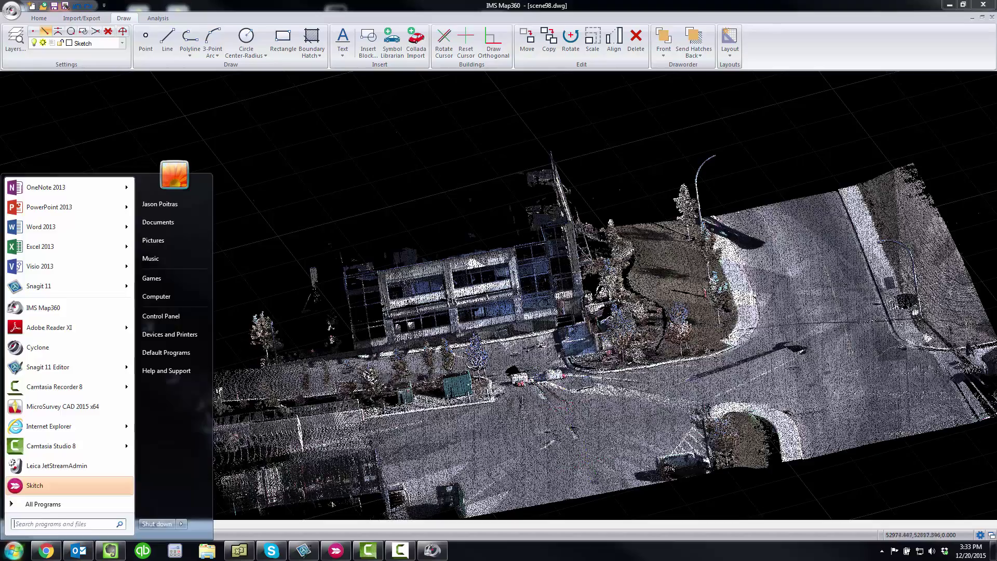
pyautogui.click(569, 394)
pyautogui.keyDown('shift'); pyautogui.moveTo(543, 400); pyautogui.dragTo(551, 418, button='middle'); pyautogui.keyUp('shift')
pyautogui.press('Escape')
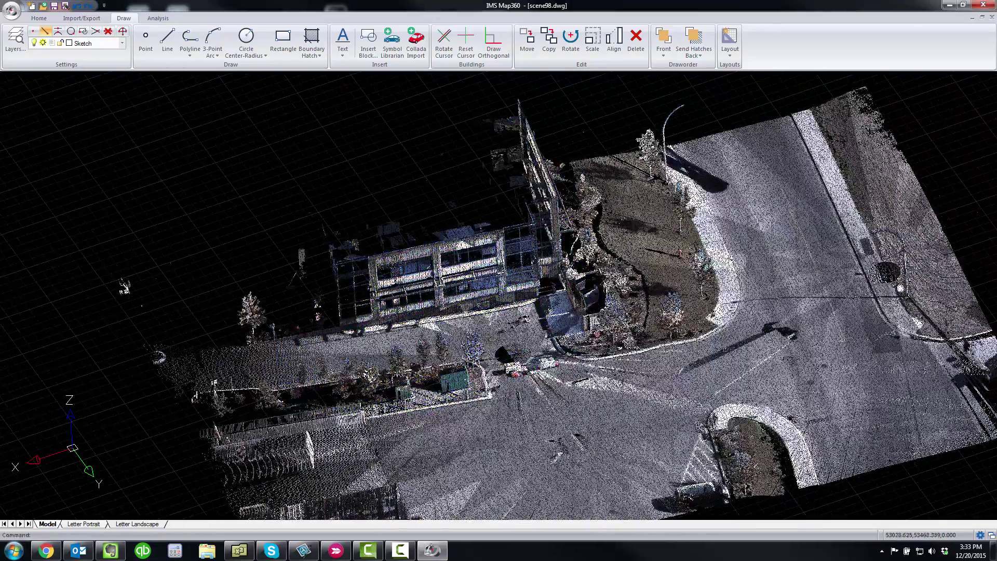
# Show the hidden PointCloud tab from the ribbon's Show Tab menu and switch to it.
pyautogui.rightClick(190, 18)
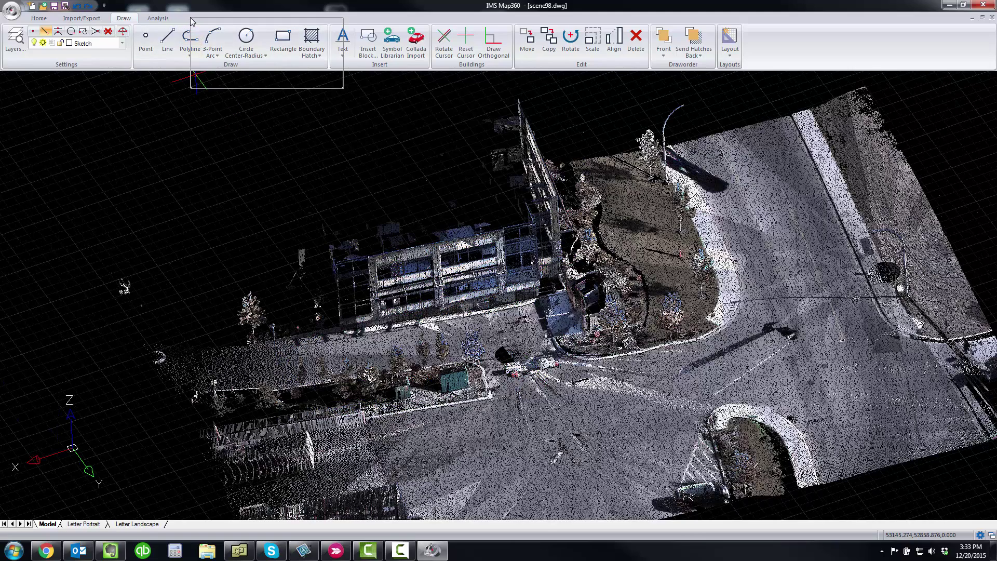
pyautogui.moveTo(226, 70)
pyautogui.click(369, 301)
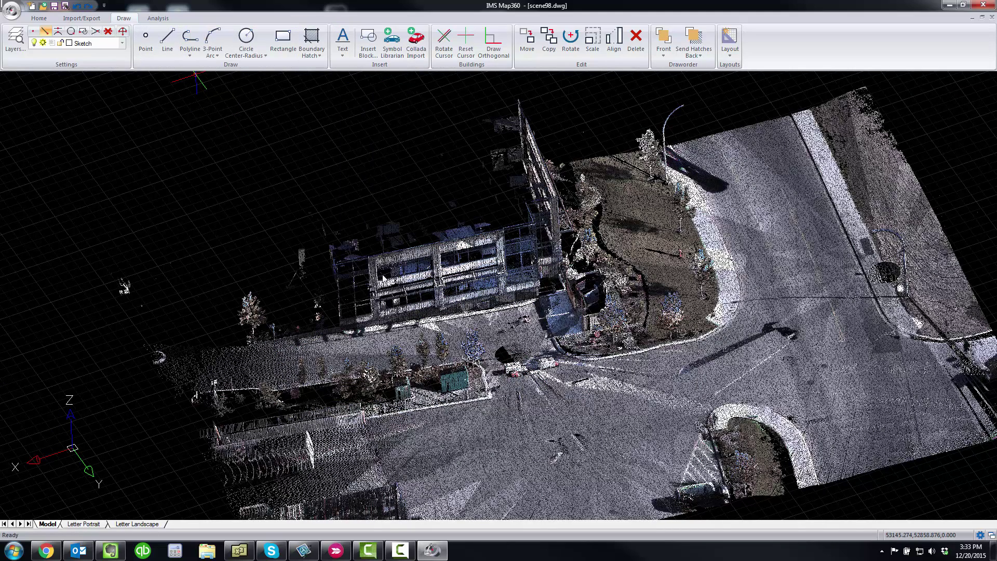
pyautogui.click(206, 20)
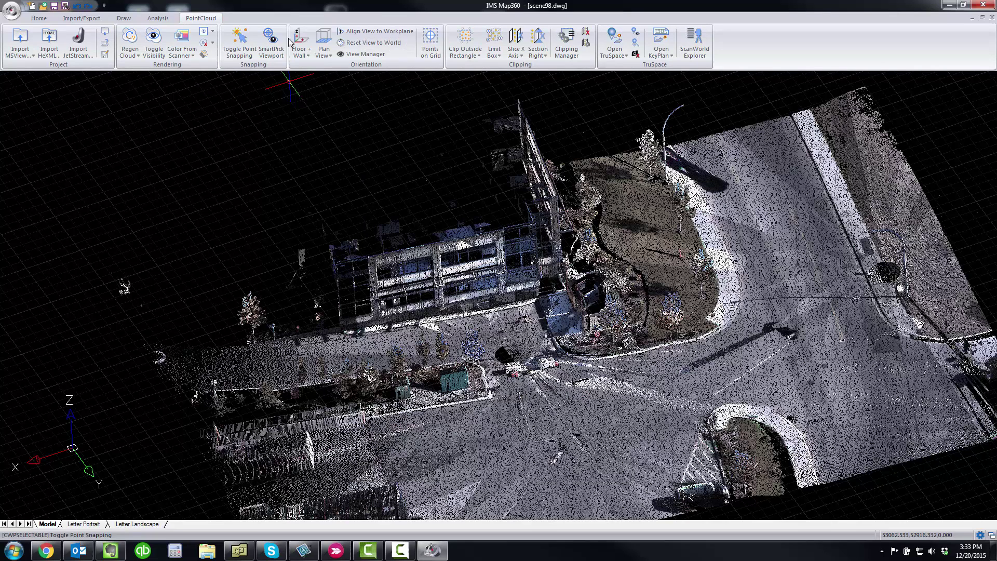
# Clip outside a two-corner rectangle around the dark patch and vehicles, review it, then disable clipping.
pyautogui.click(466, 37)
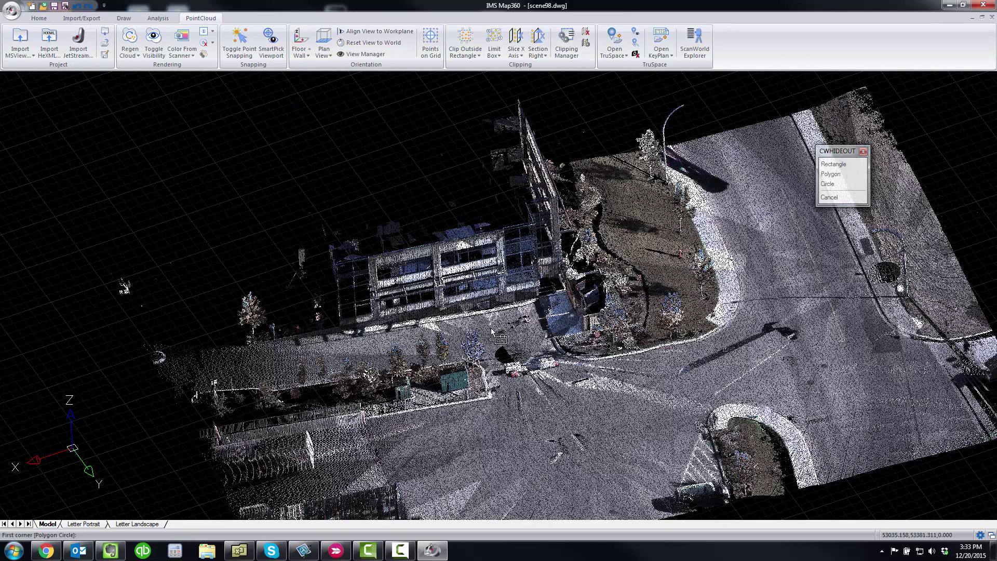
pyautogui.click(452, 331)
pyautogui.click(594, 421)
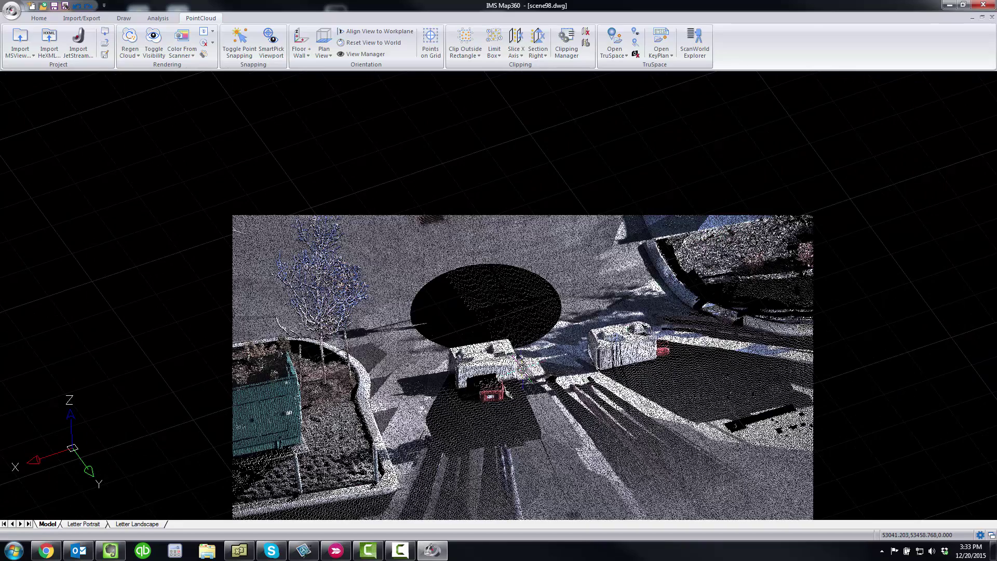
pyautogui.moveTo(585, 448); pyautogui.dragTo(582, 352, button='middle')
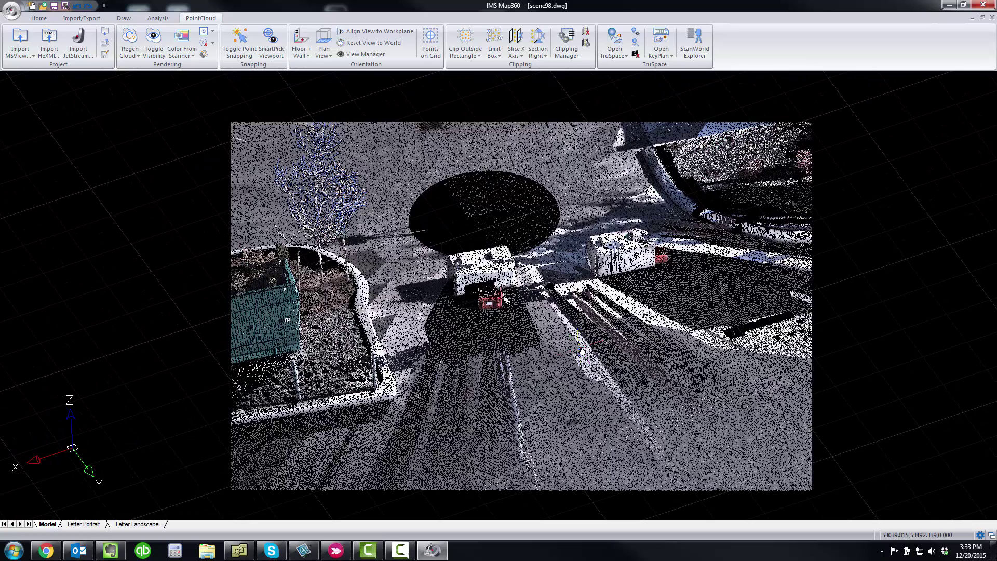
pyautogui.scroll(-2, 582, 352)
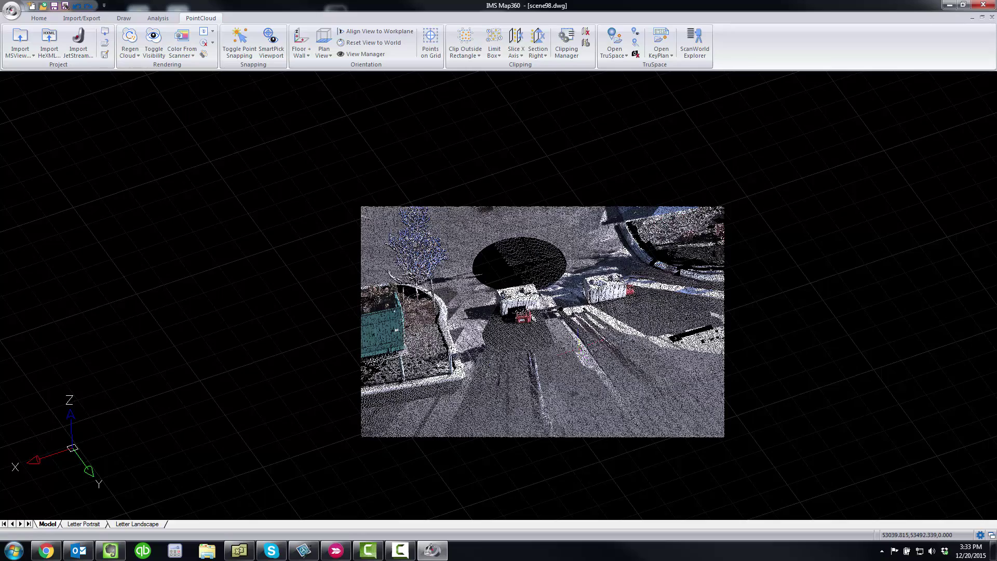
pyautogui.click(586, 31)
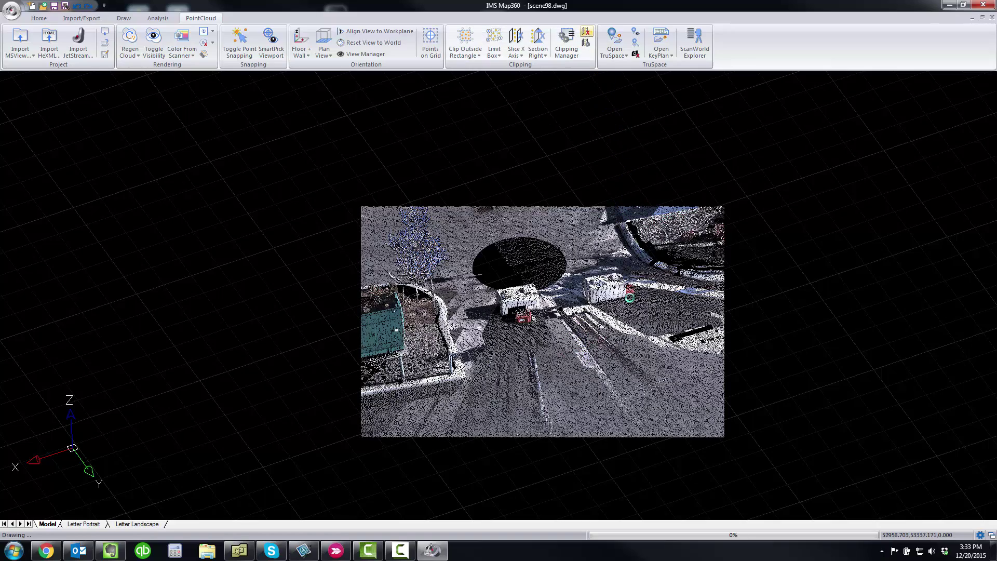